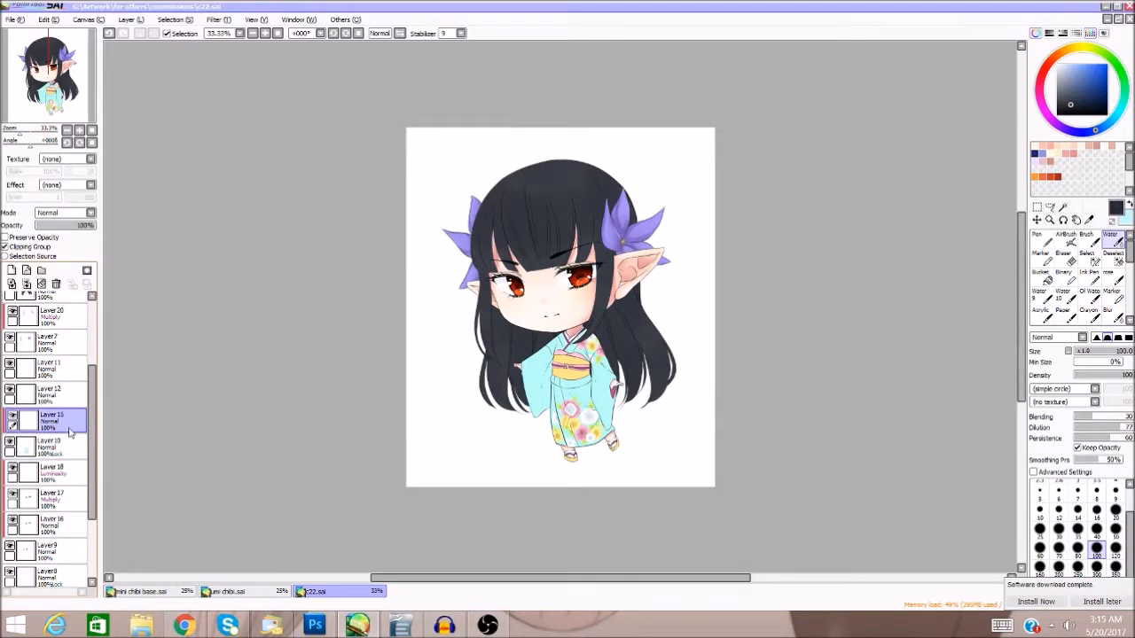
- Examine the chibi figure up close, focusing on the kimono and its flower pattern
click(263, 33)
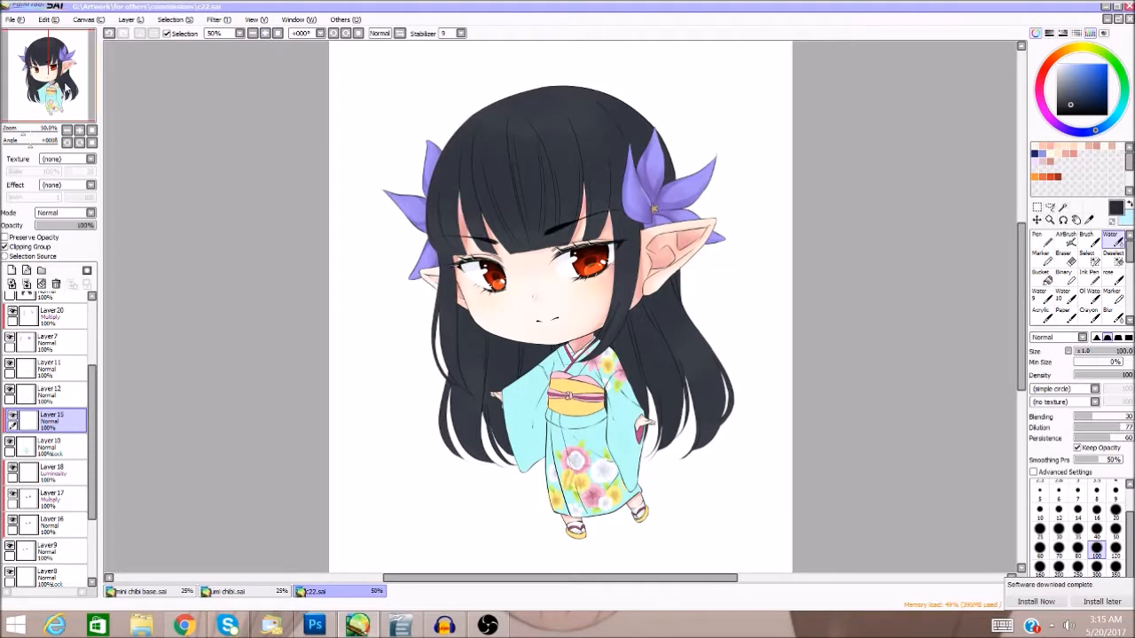
drag(68, 91, 75, 101)
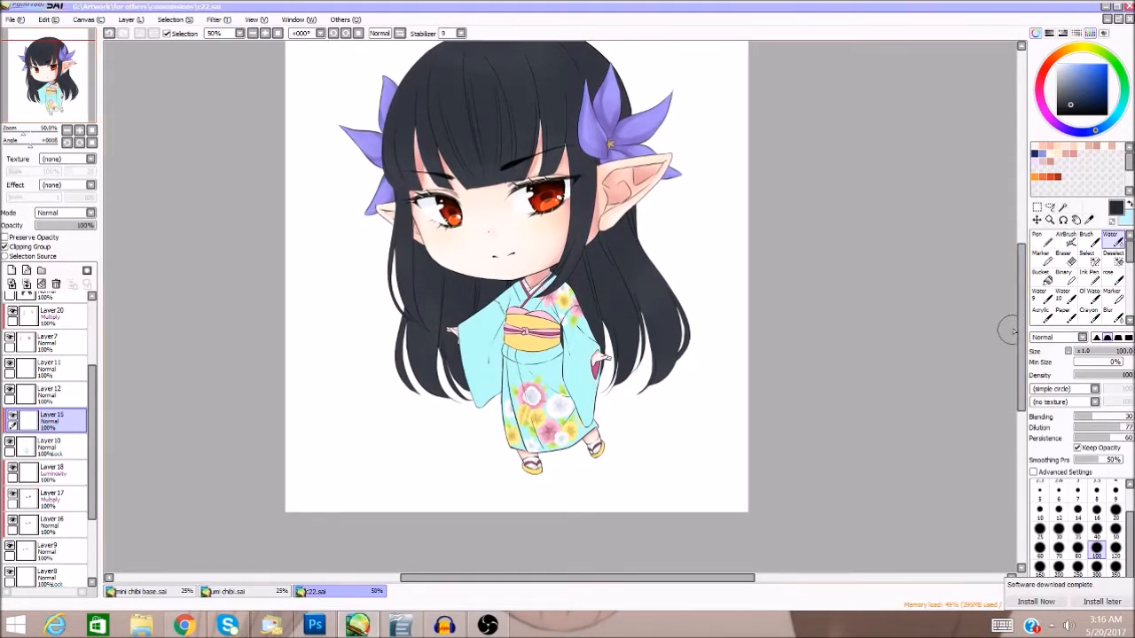
drag(1023, 326, 1025, 329)
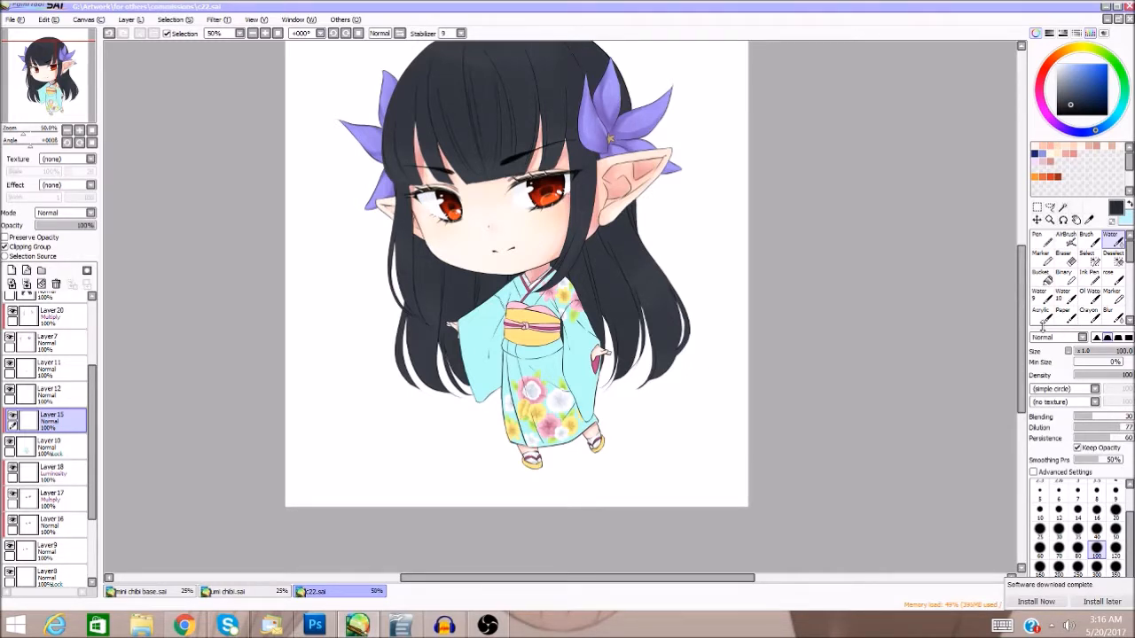
drag(1023, 326, 1023, 325)
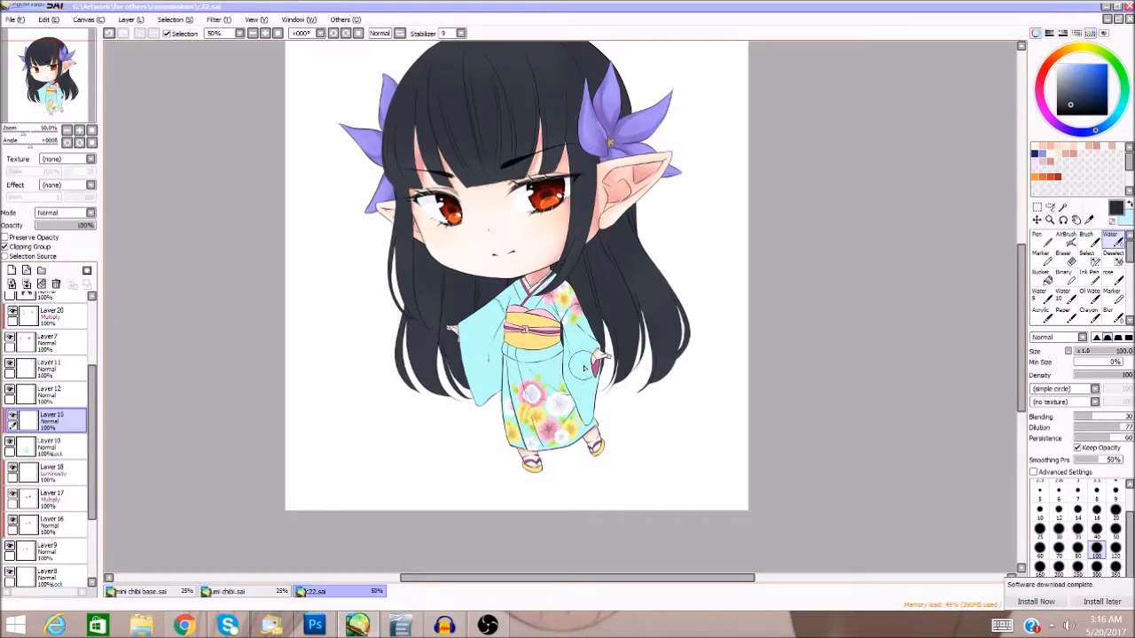
click(265, 34)
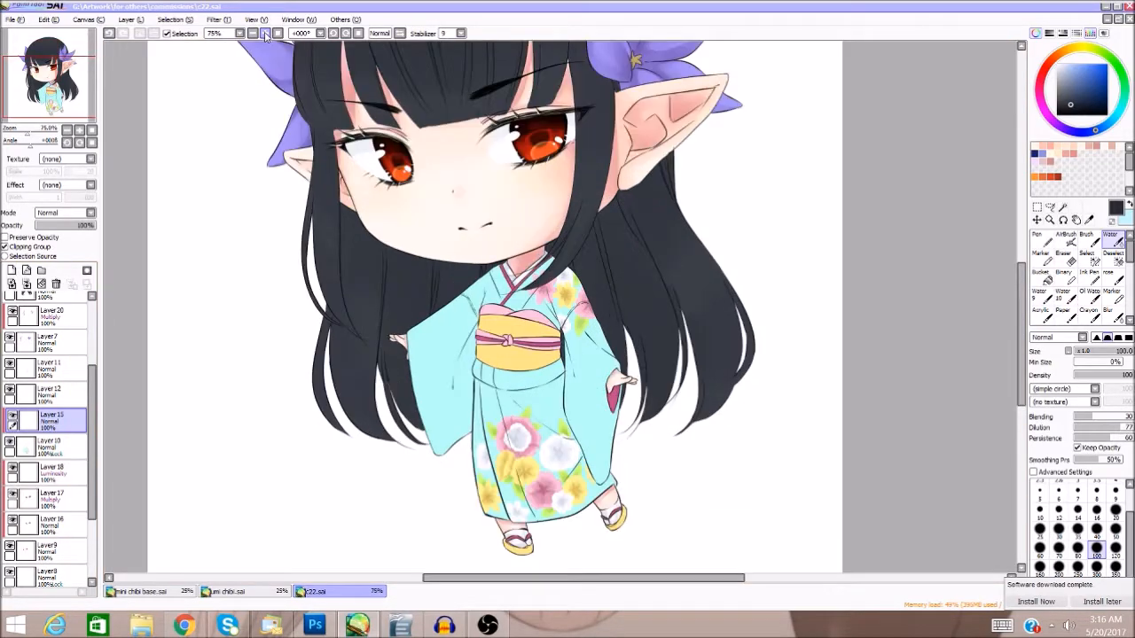
drag(66, 87, 70, 103)
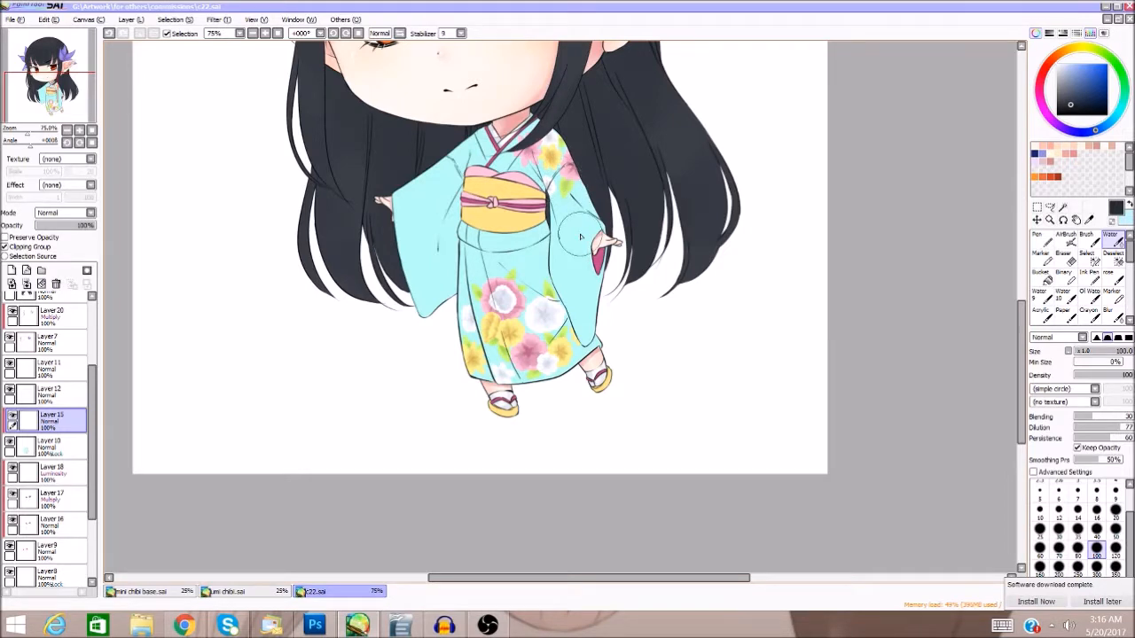
scroll(1024, 324, up, 2)
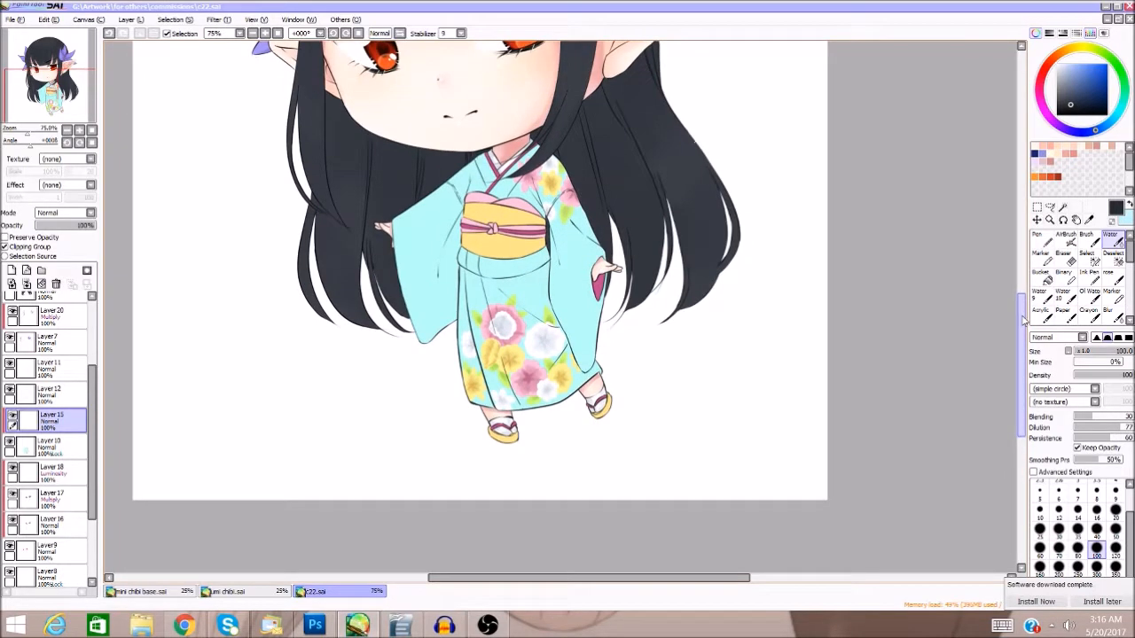
scroll(1023, 321, up, 1)
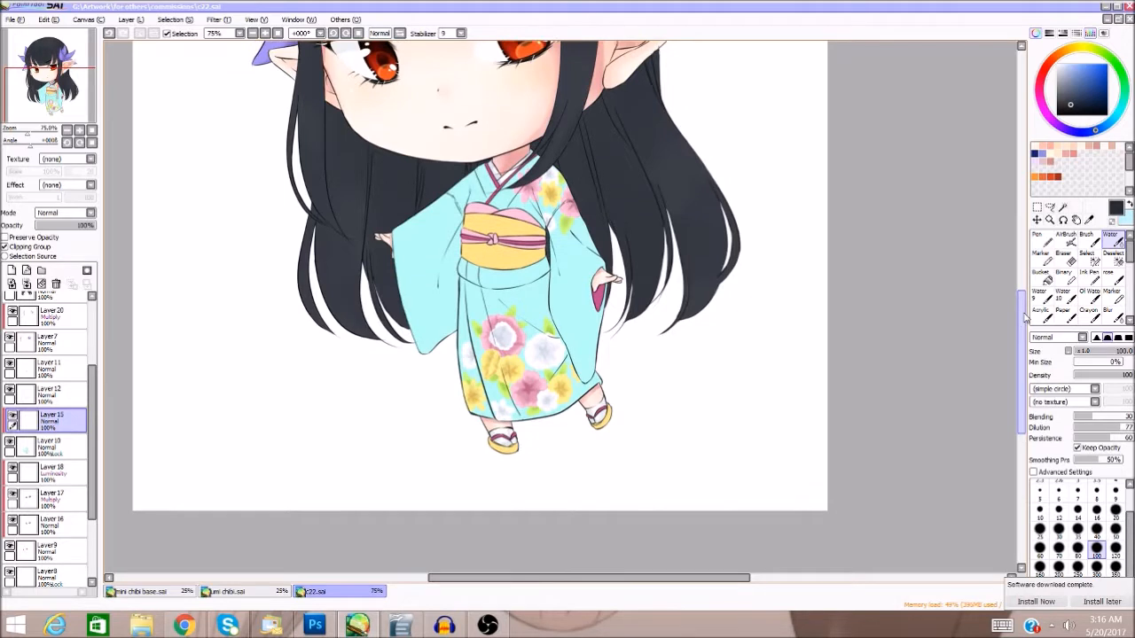
drag(1025, 318, 1024, 318)
scroll(1025, 317, up, 2)
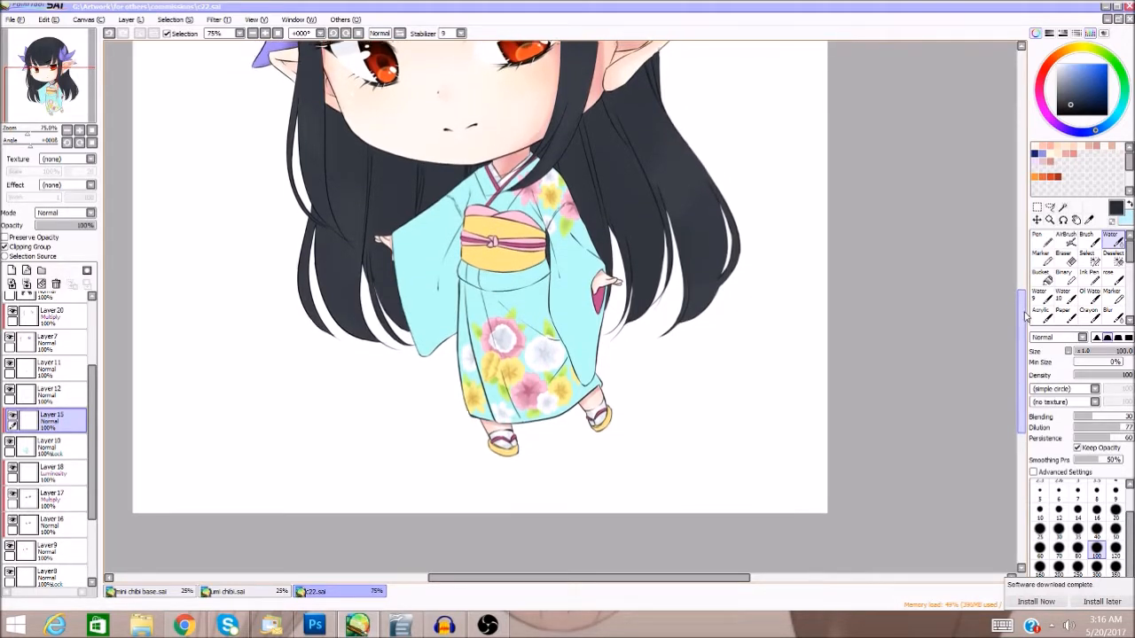
scroll(1022, 324, up, 1)
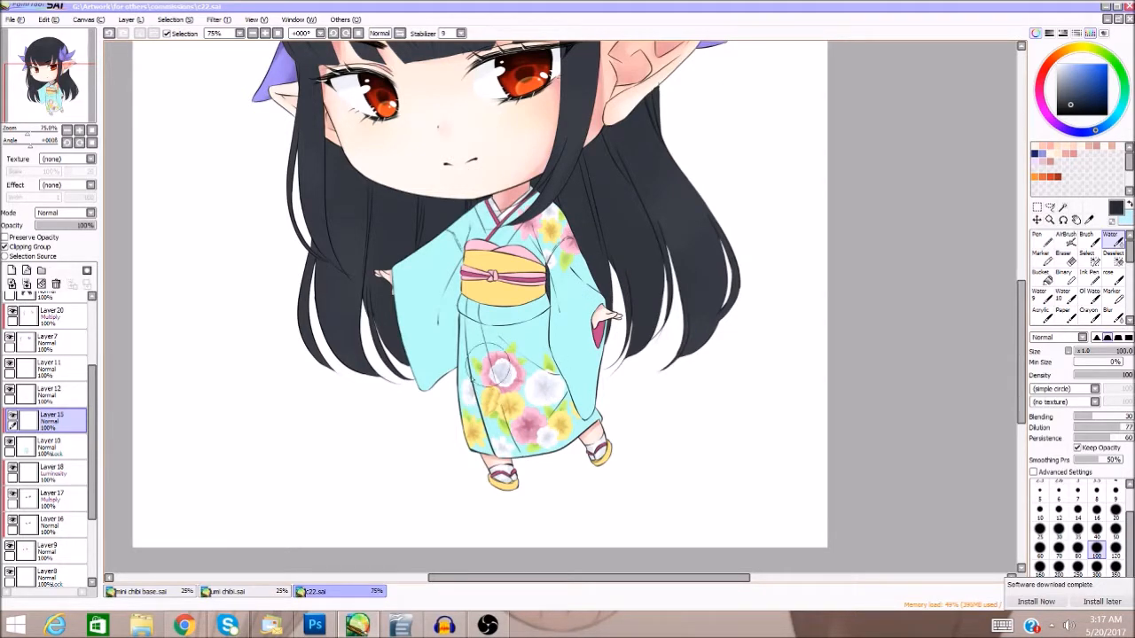
- Sample the kimono's light blue, shift its hue to purple, and set Layer 15 to Multiply
alt+click(590, 306)
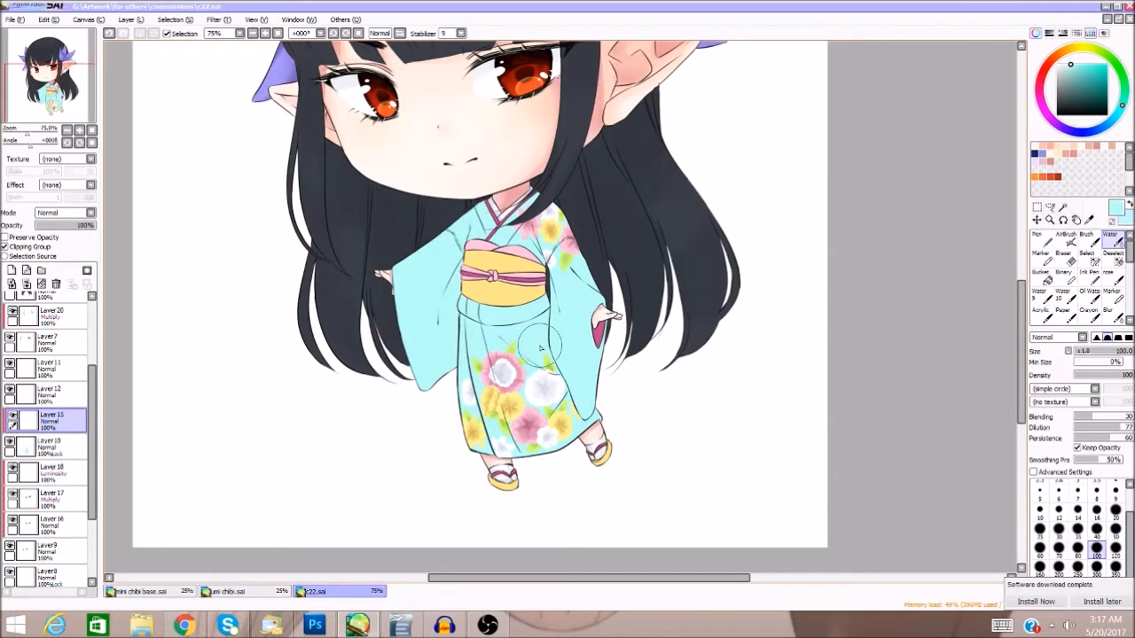
mouse_move(1118, 115)
mouse_down()
mouse_move(1092, 133)
mouse_move(1060, 129)
mouse_up()
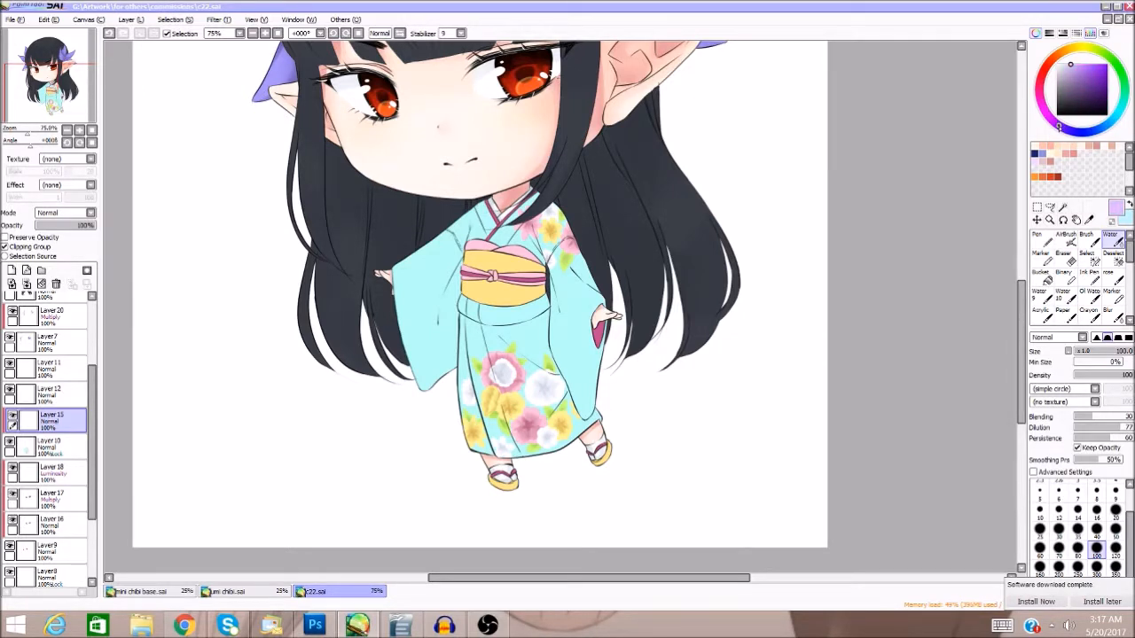
click(88, 214)
click(63, 233)
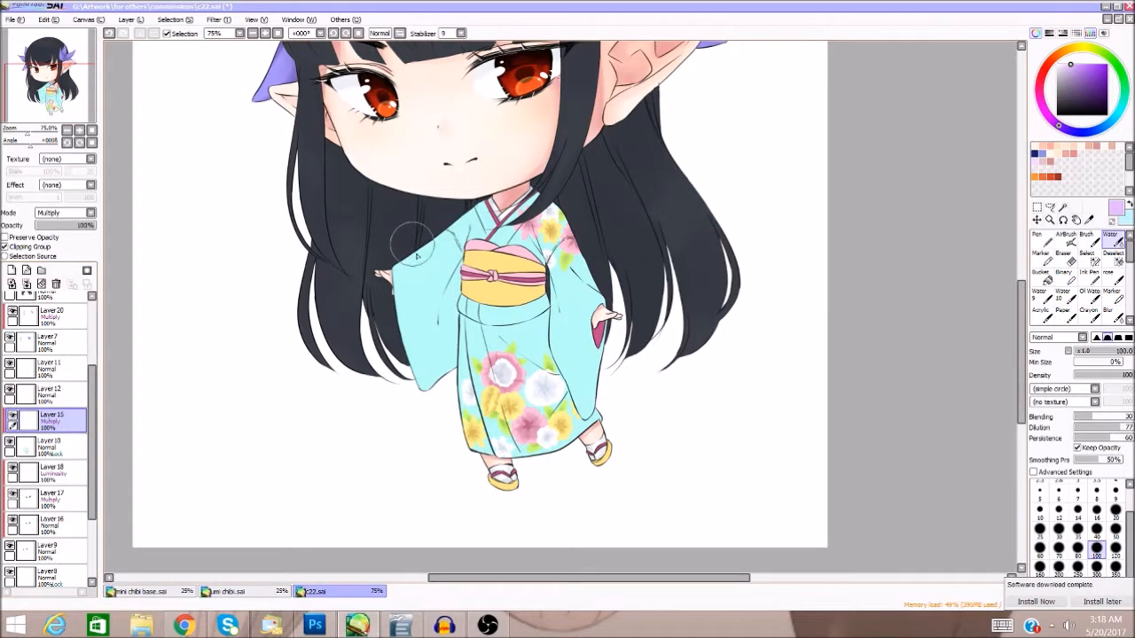
- Try light purple Pen hatching on the kimono's plain sleeve and undo the test strokes
click(109, 35)
click(1041, 240)
mouse_move(416, 248)
mouse_down()
mouse_move(423, 257)
mouse_move(452, 229)
mouse_move(460, 253)
mouse_up()
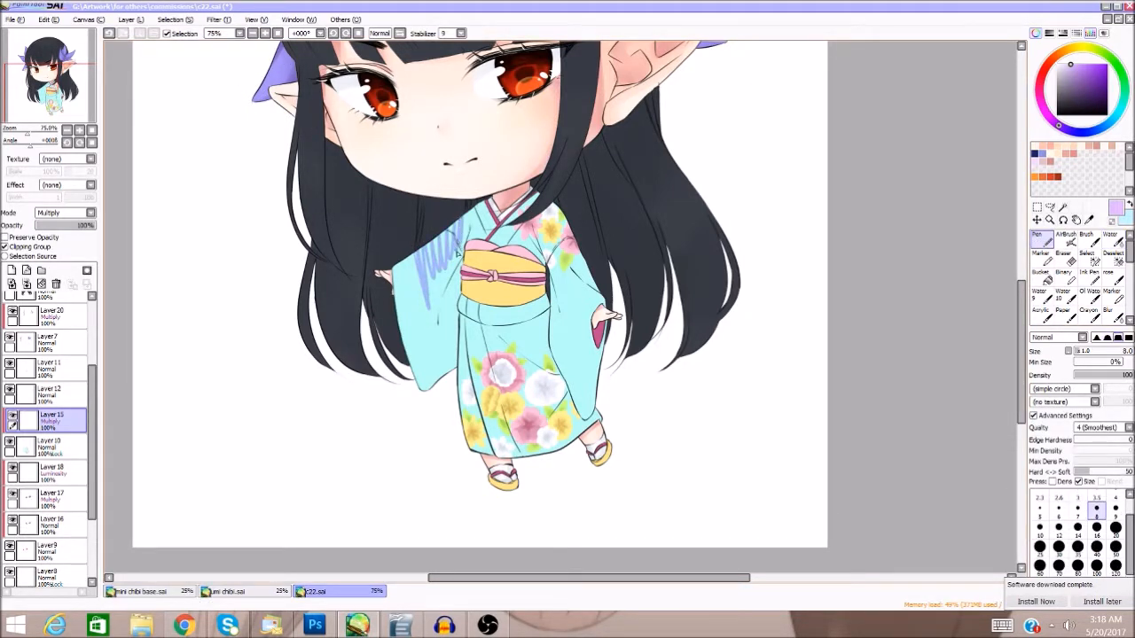
click(108, 35)
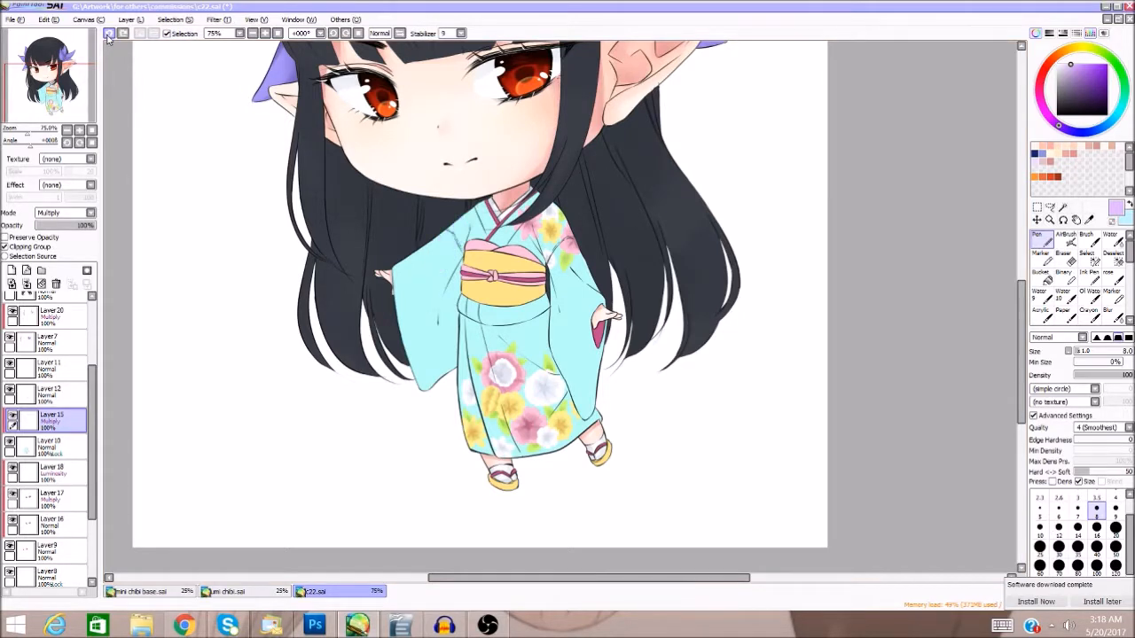
mouse_move(397, 289)
mouse_down()
mouse_move(404, 260)
mouse_move(482, 204)
mouse_up()
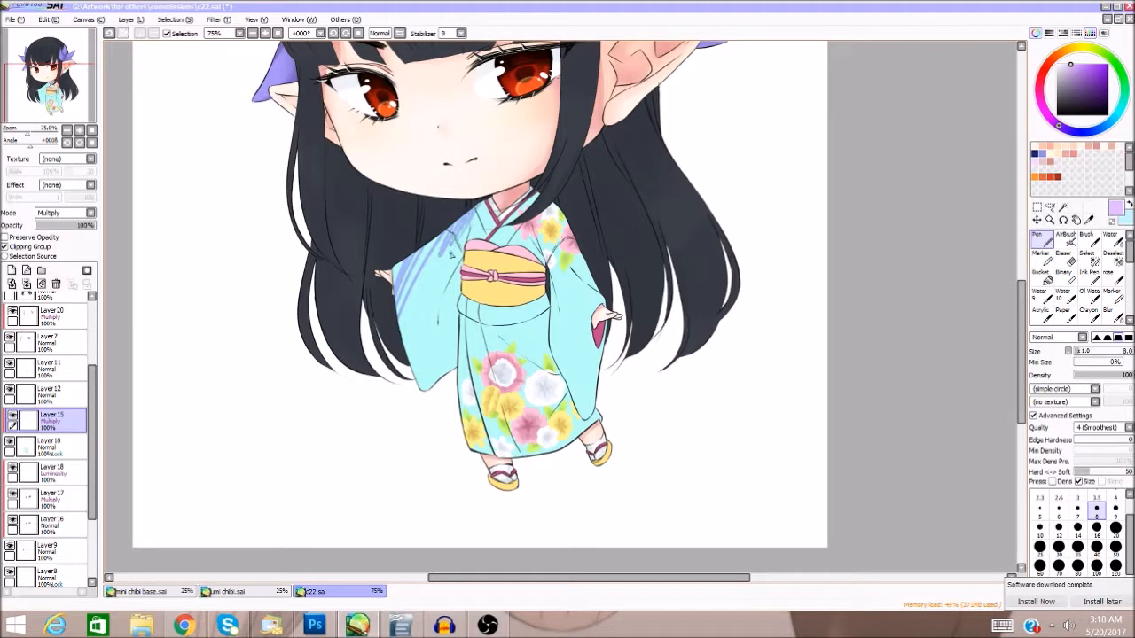
click(108, 34)
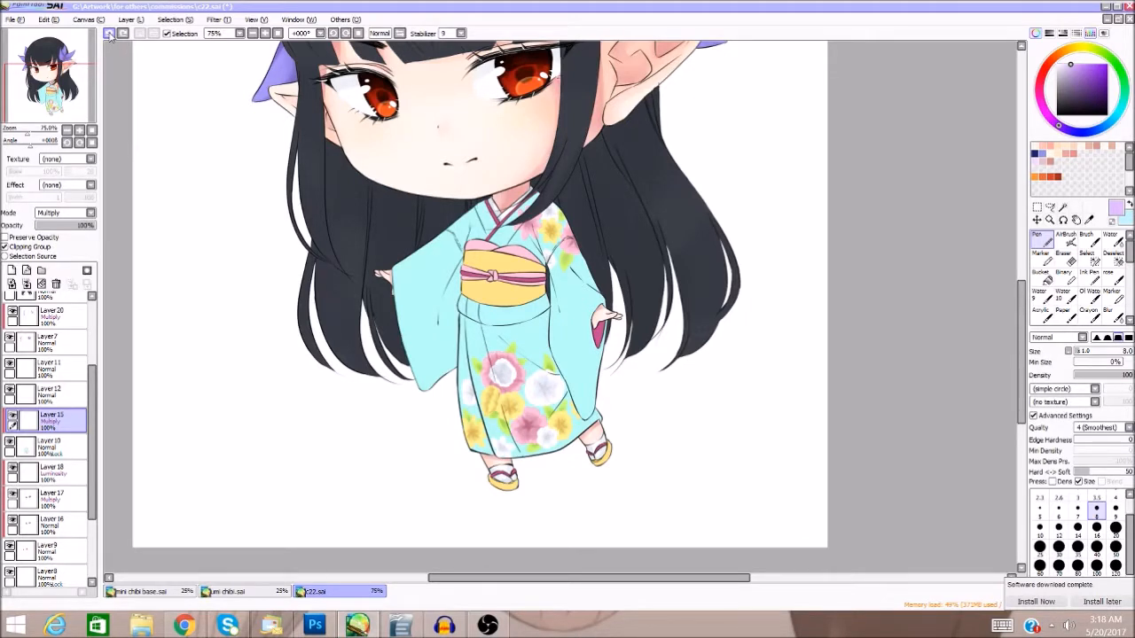
- Mute the shading purple to a paler lavender and set the Water brush to size 160
click(1064, 66)
drag(1021, 353, 1021, 345)
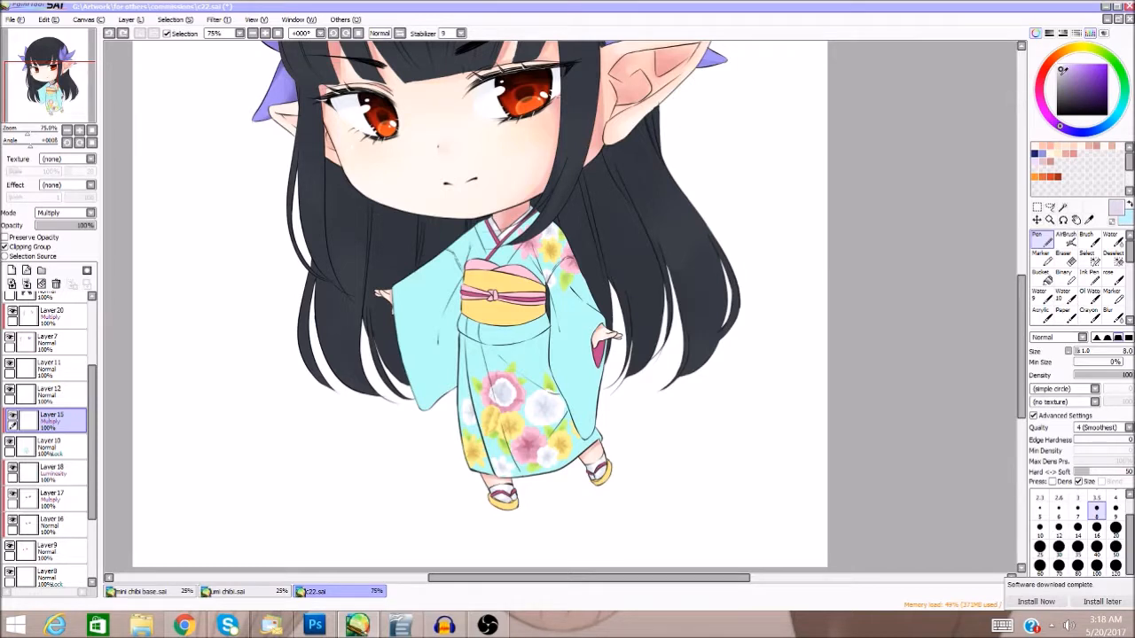
click(1109, 239)
click(1094, 548)
click(1039, 567)
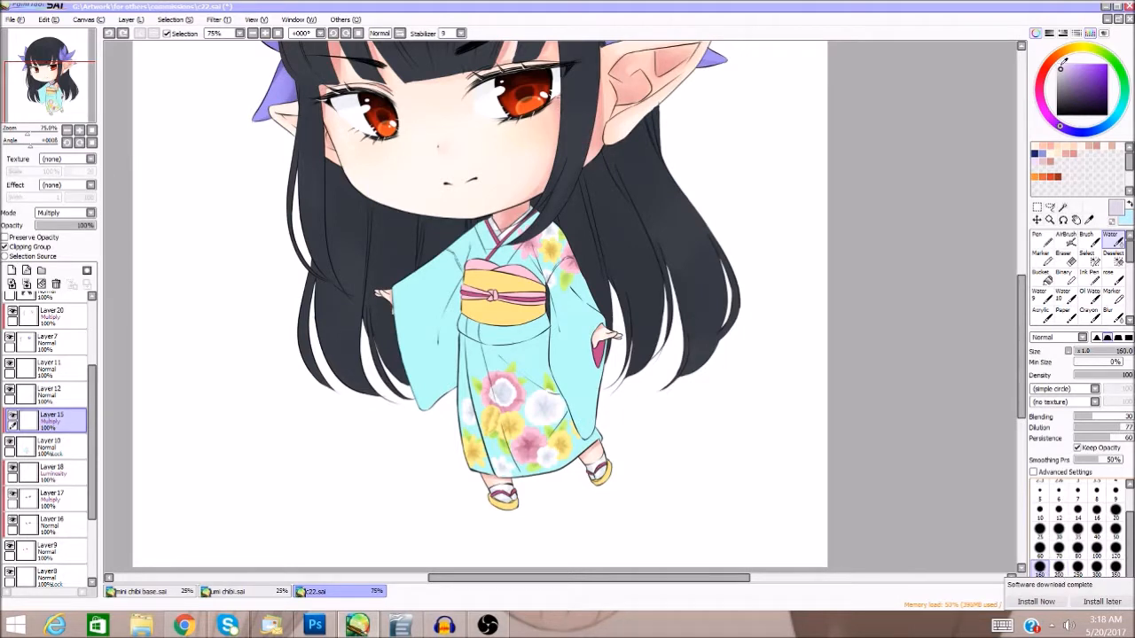
- Try a greyer shading colour with Pen hatching on the flowered sleeve and undo the strokes
click(1064, 66)
mouse_move(1064, 66)
mouse_down()
mouse_move(1092, 73)
mouse_move(1064, 66)
mouse_up()
drag(1063, 66, 1055, 67)
click(1039, 241)
drag(564, 322, 557, 298)
drag(562, 307, 599, 315)
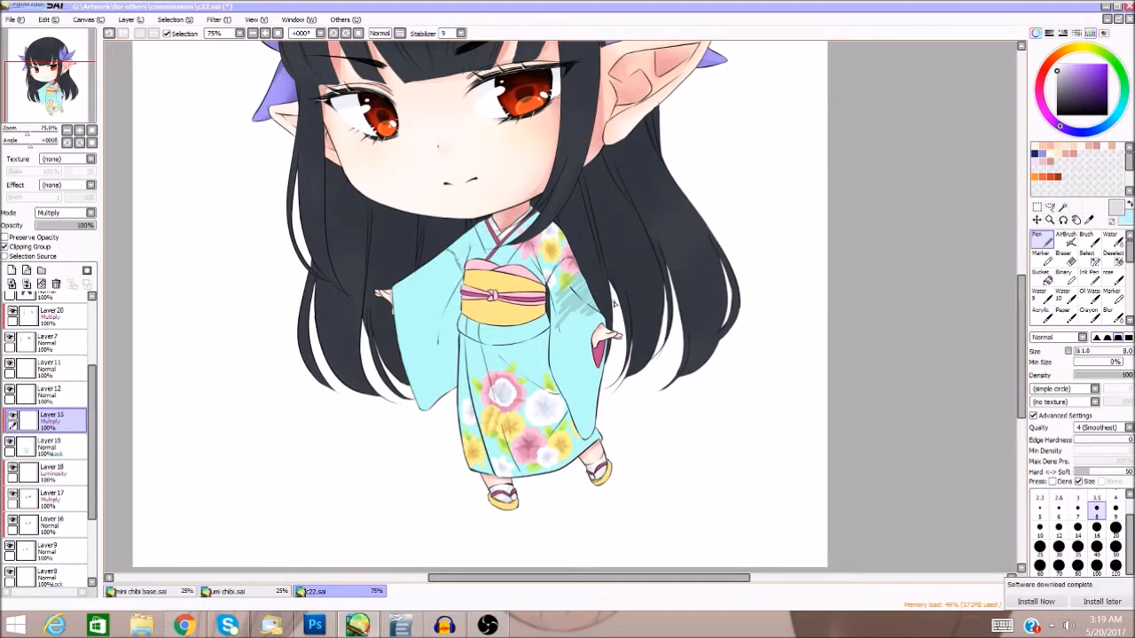
click(110, 35)
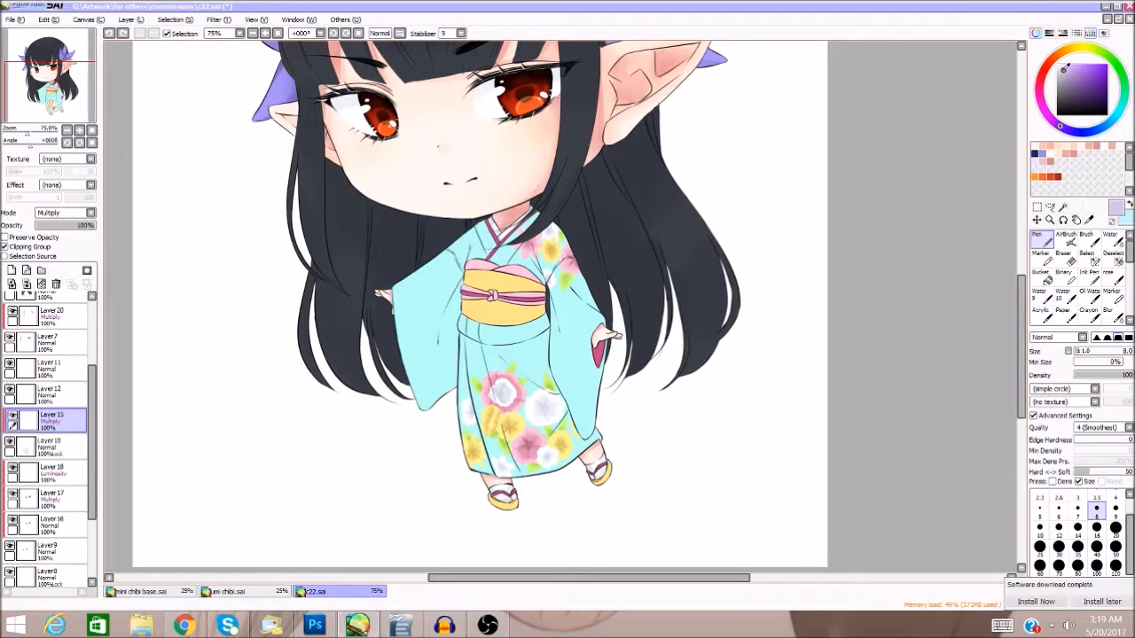
- Softly shade the kimono on Layer 15 in muted lavender with the Water brush at size 100
click(1115, 245)
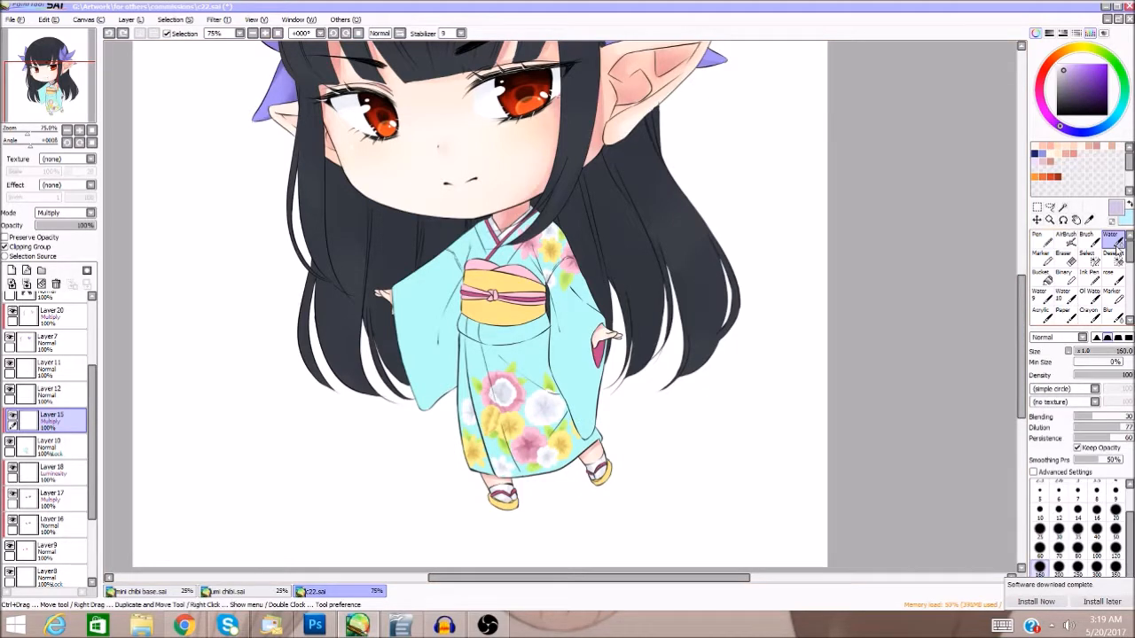
click(1059, 569)
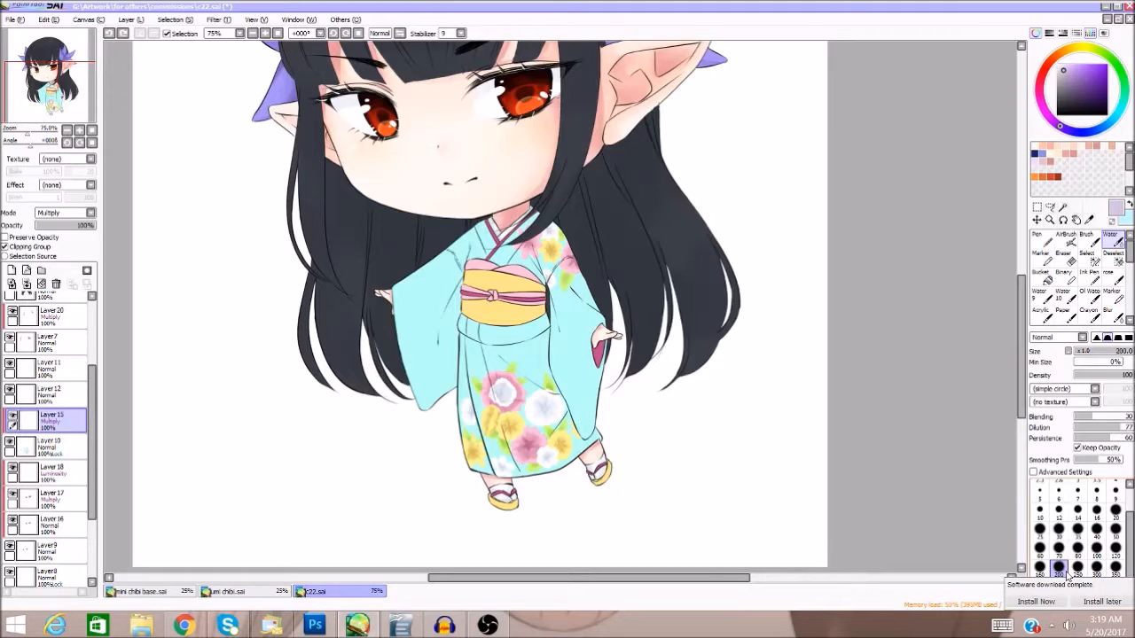
click(1096, 550)
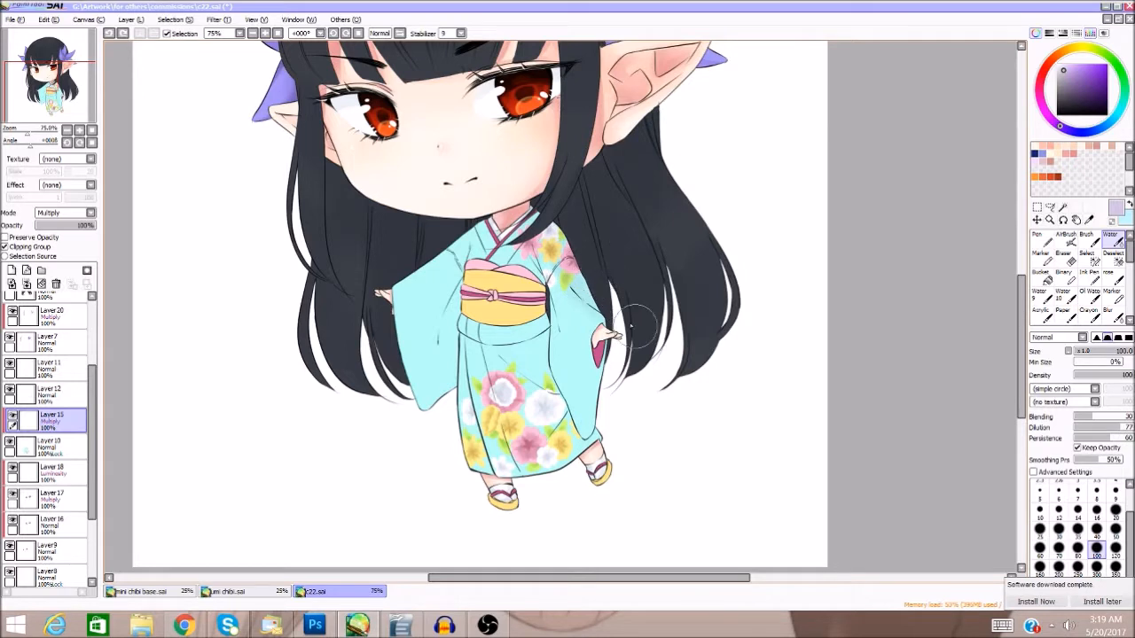
drag(591, 428, 563, 382)
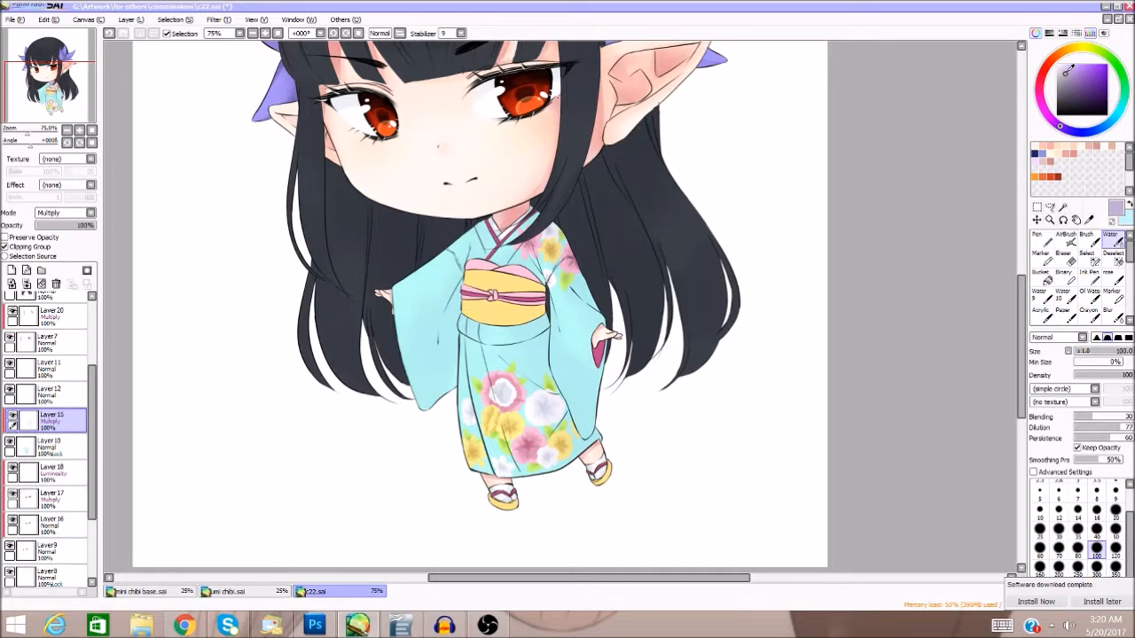
- Switch to the Brush tool at size 20 and postpone the software update installation
click(1089, 240)
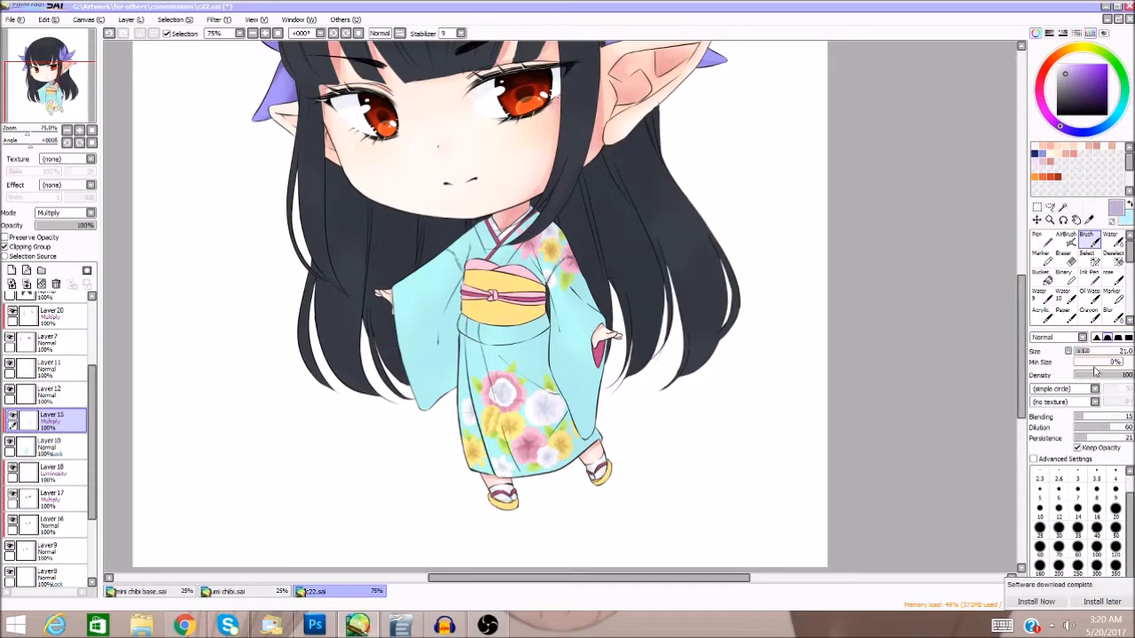
click(1115, 508)
click(1113, 603)
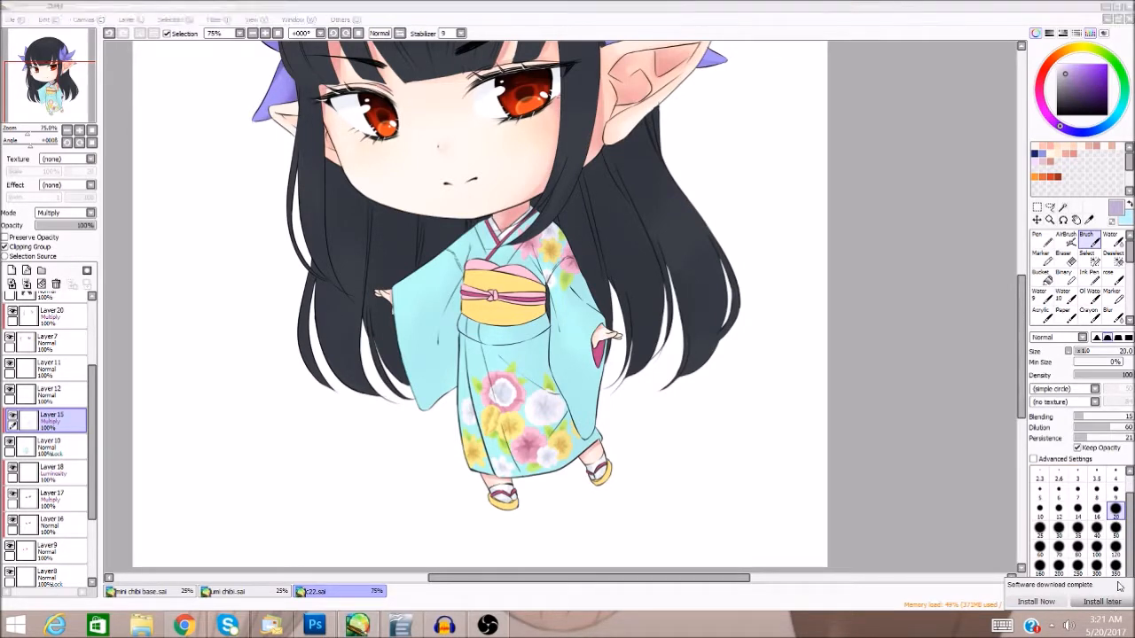
click(1108, 602)
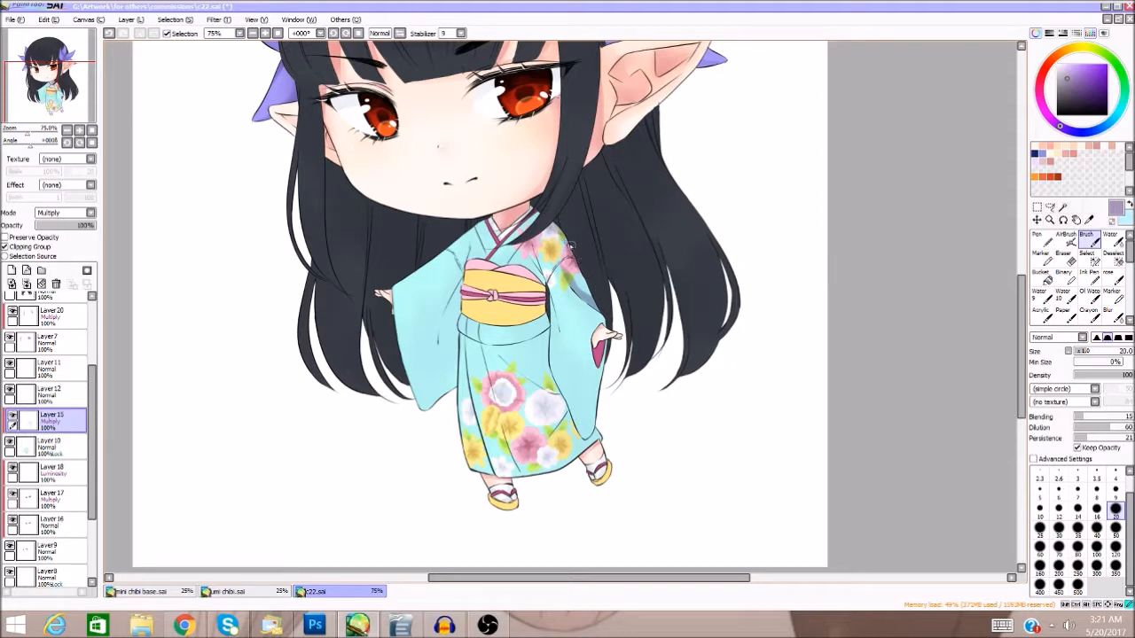
- Paint darker purple fold shadows along both edges of the kimono's flowered sleeve
mouse_move(601, 340)
mouse_down()
mouse_move(600, 364)
mouse_move(605, 327)
mouse_move(599, 372)
mouse_up()
drag(598, 364, 597, 390)
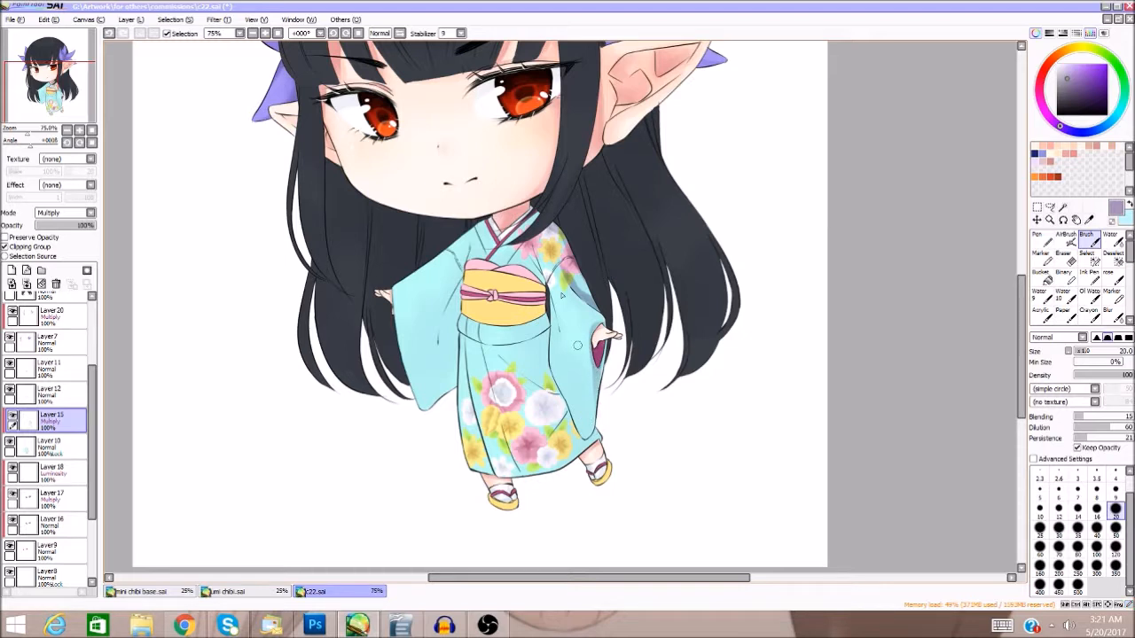
drag(549, 285, 559, 314)
drag(554, 302, 566, 377)
drag(562, 325, 563, 358)
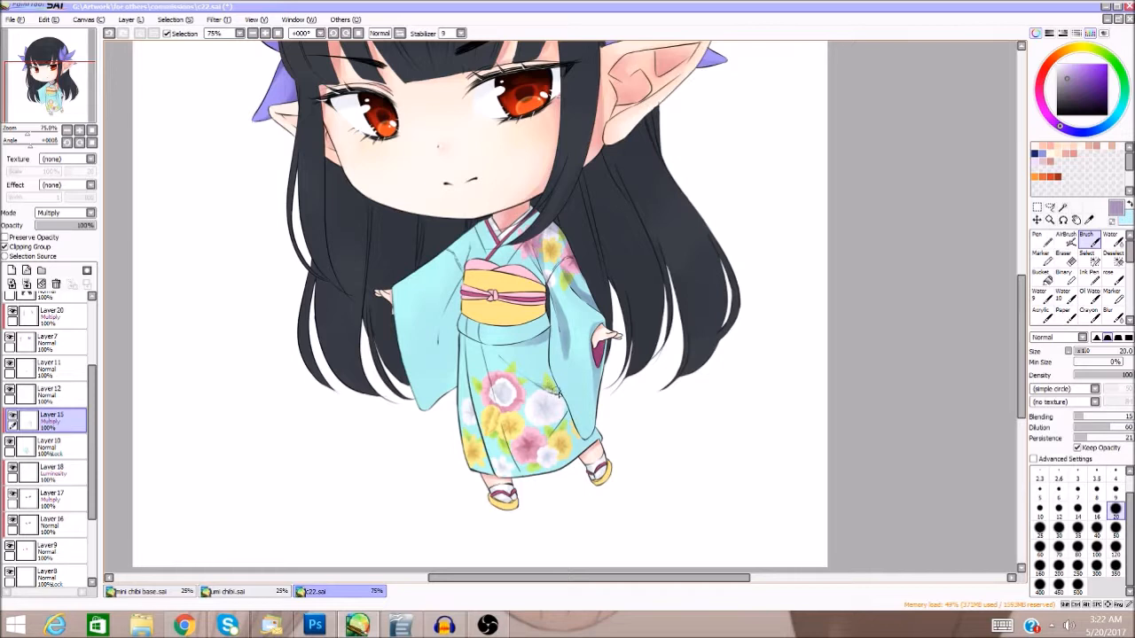
- Paint fold shadows across the kimono skirt below the obi and over the large white flower beside the sleeve
drag(525, 373, 506, 361)
drag(527, 372, 554, 385)
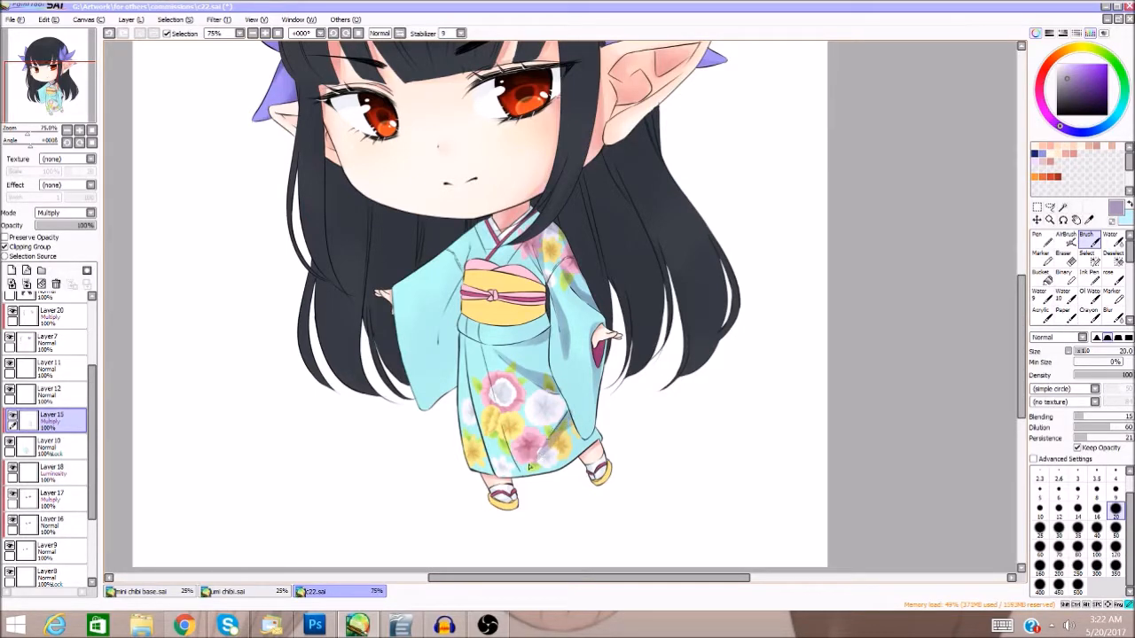
mouse_move(537, 420)
mouse_down()
mouse_move(556, 407)
mouse_move(513, 408)
mouse_move(532, 423)
mouse_up()
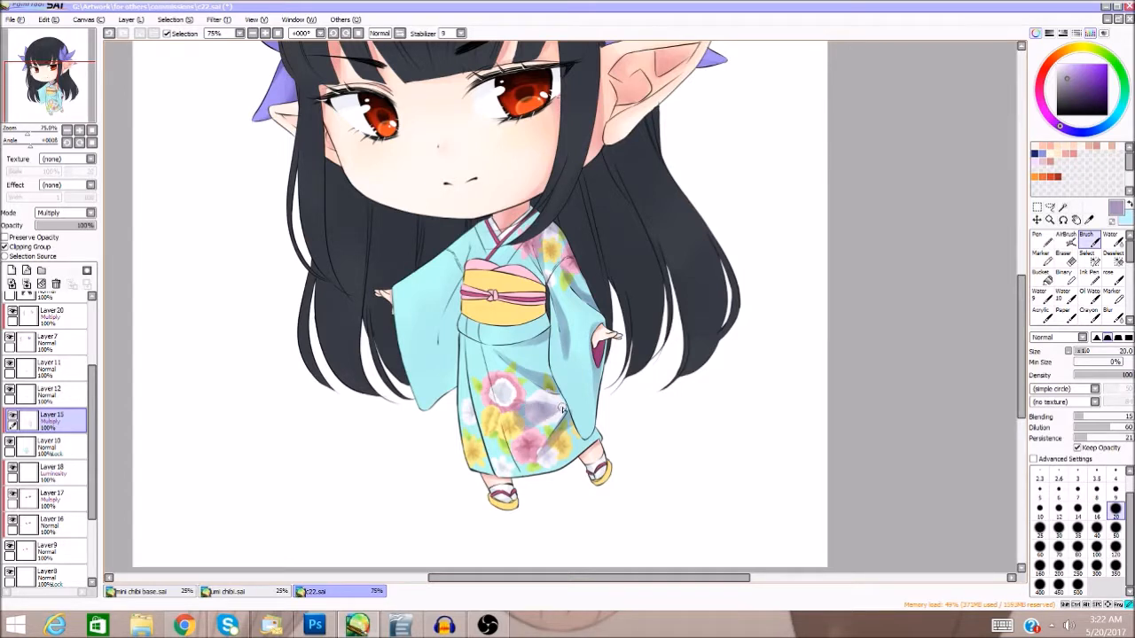
mouse_move(558, 390)
mouse_down()
mouse_move(576, 431)
mouse_move(569, 401)
mouse_up()
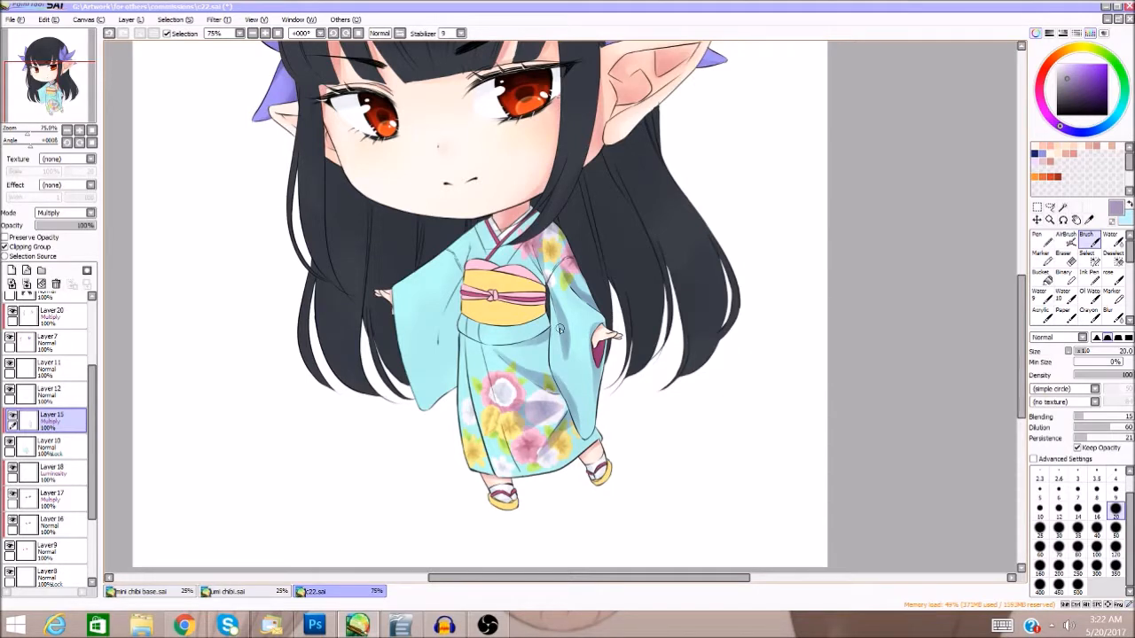
- Review the kimono shading on the full figure at 50% zoom
click(253, 34)
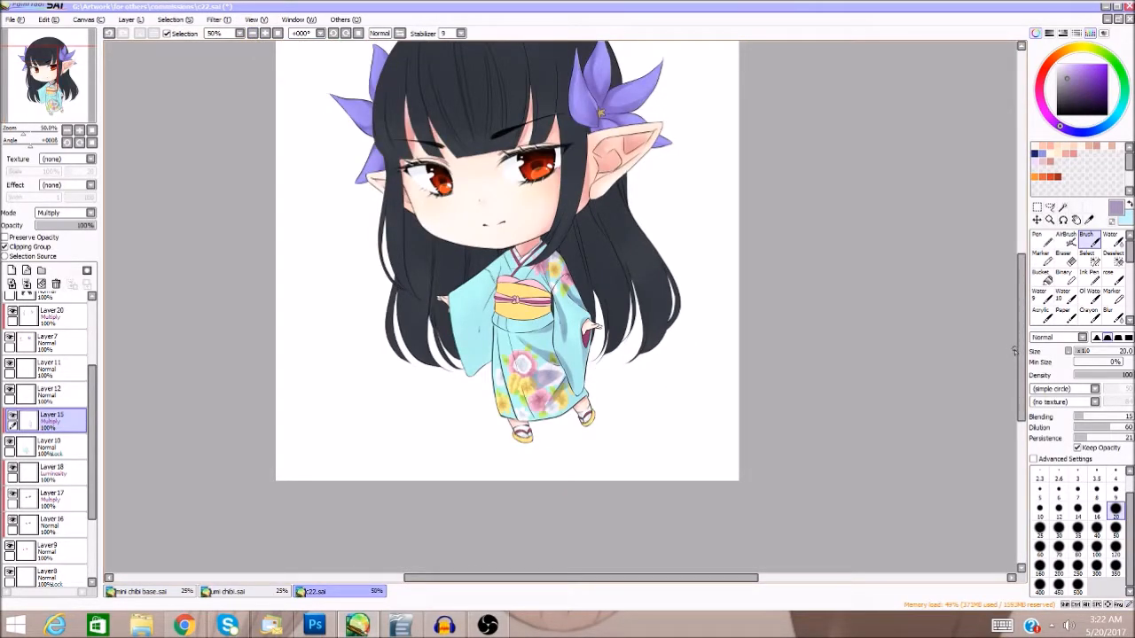
drag(1023, 350, 1023, 342)
drag(1022, 342, 1022, 345)
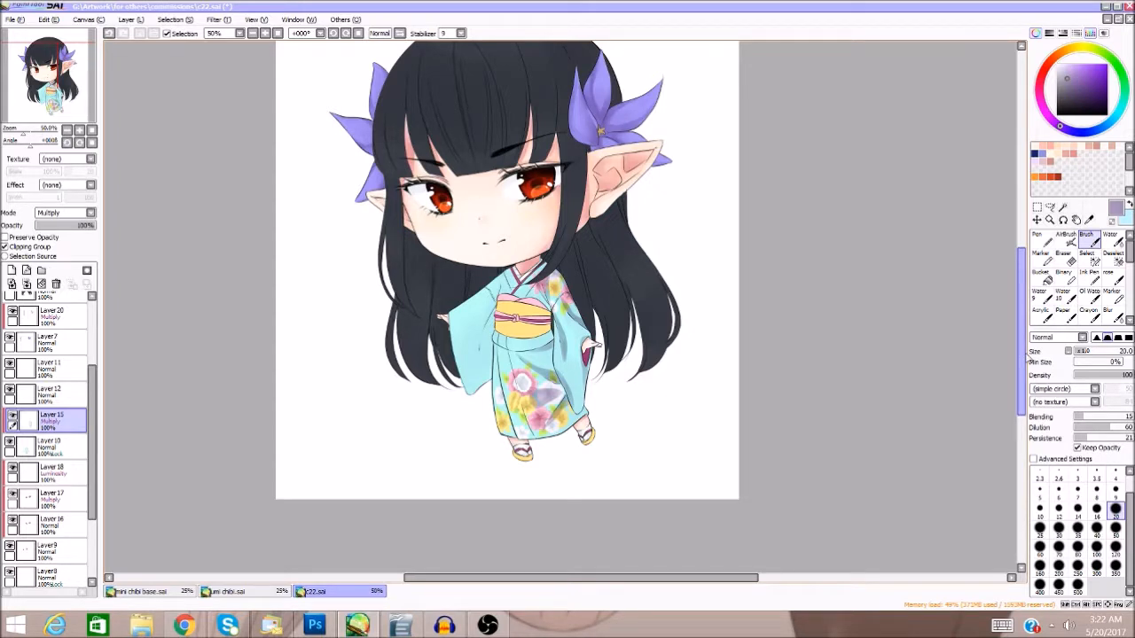
drag(1021, 342, 1021, 329)
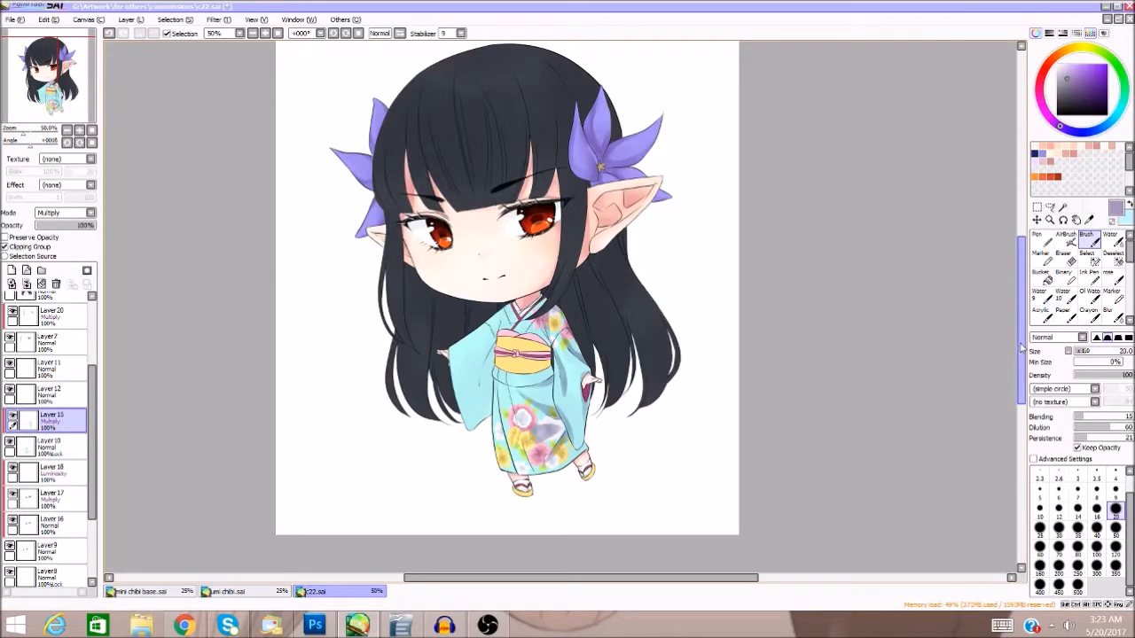
scroll(1020, 352, up, 1)
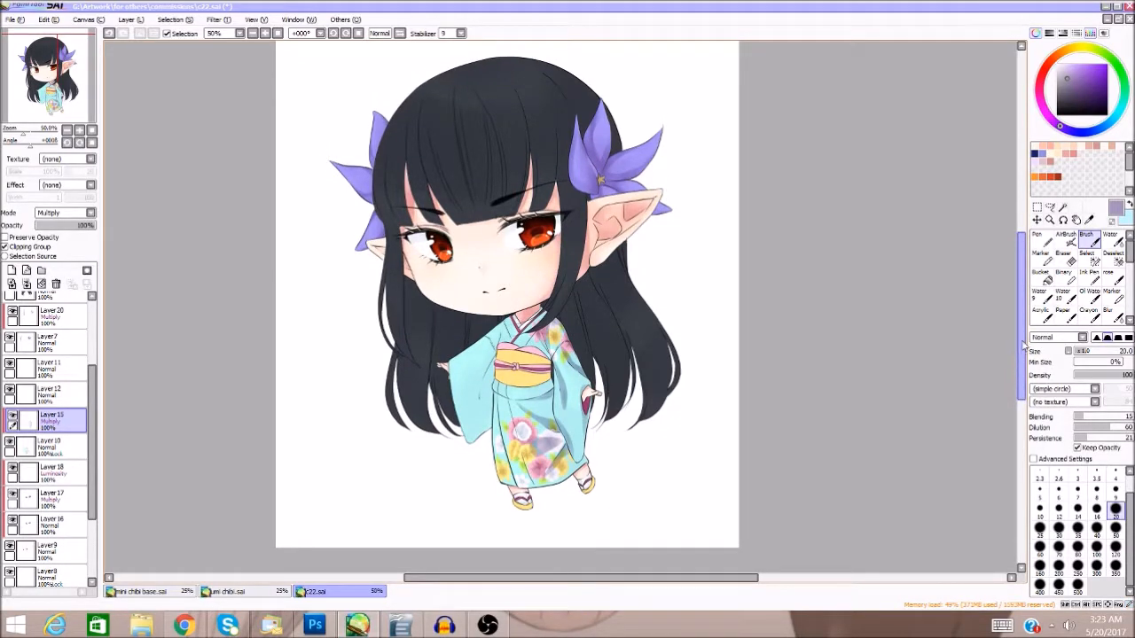
scroll(1023, 345, up, 1)
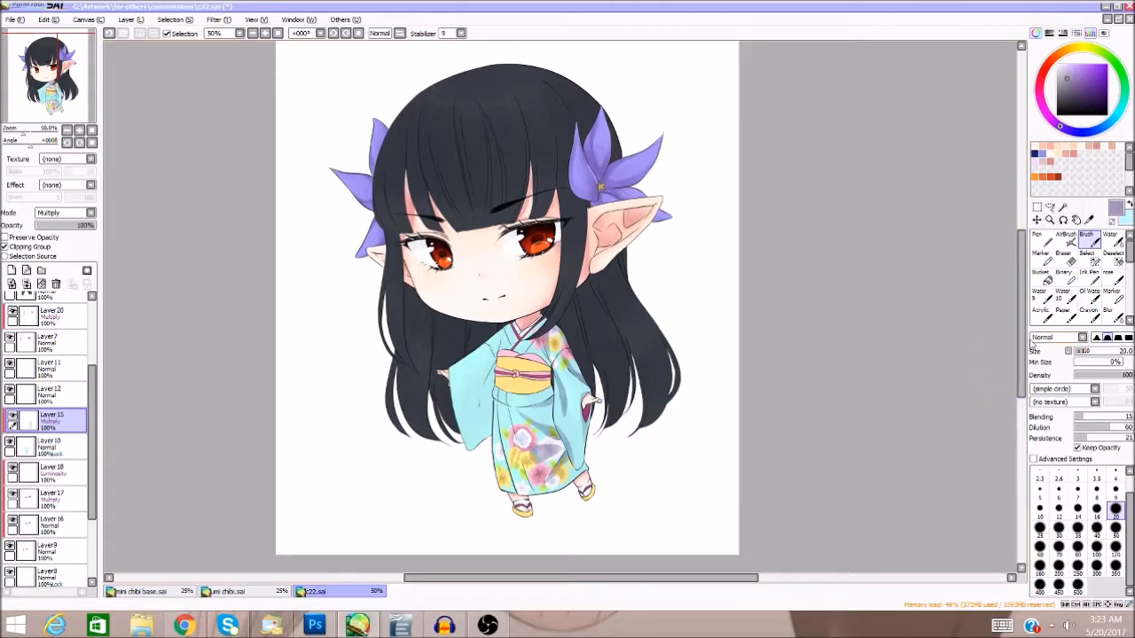